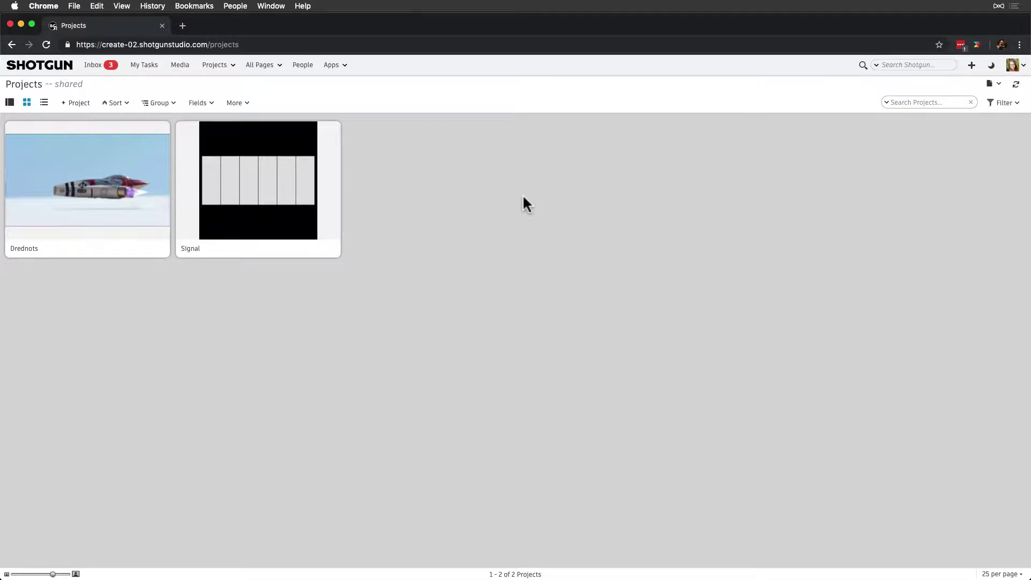
- Open the Shotgun Create configuration dialog from Apps > Manage Apps
{"action": "left_click", "coordinate": [345, 67]}
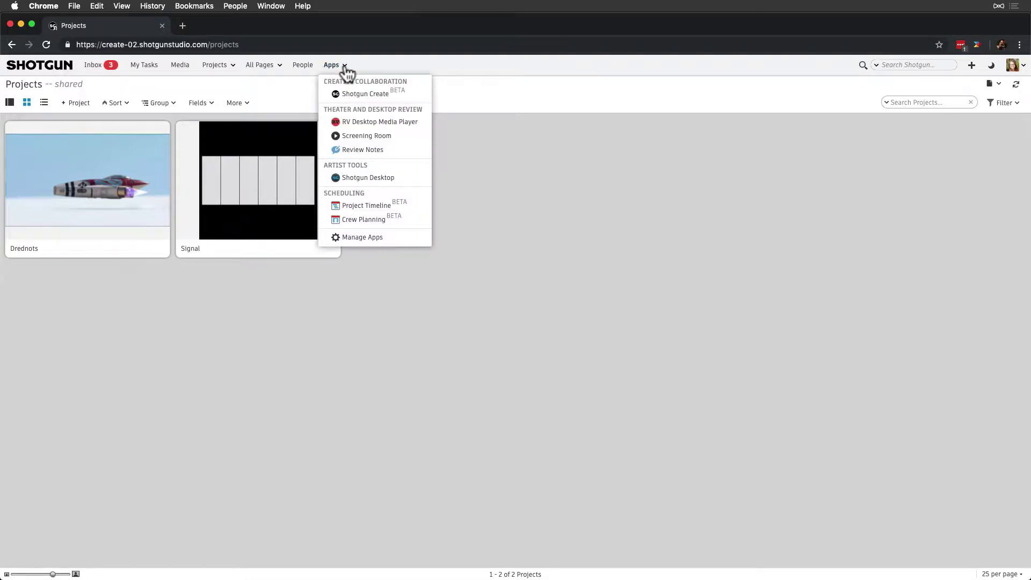
{"action": "left_click", "coordinate": [362, 237]}
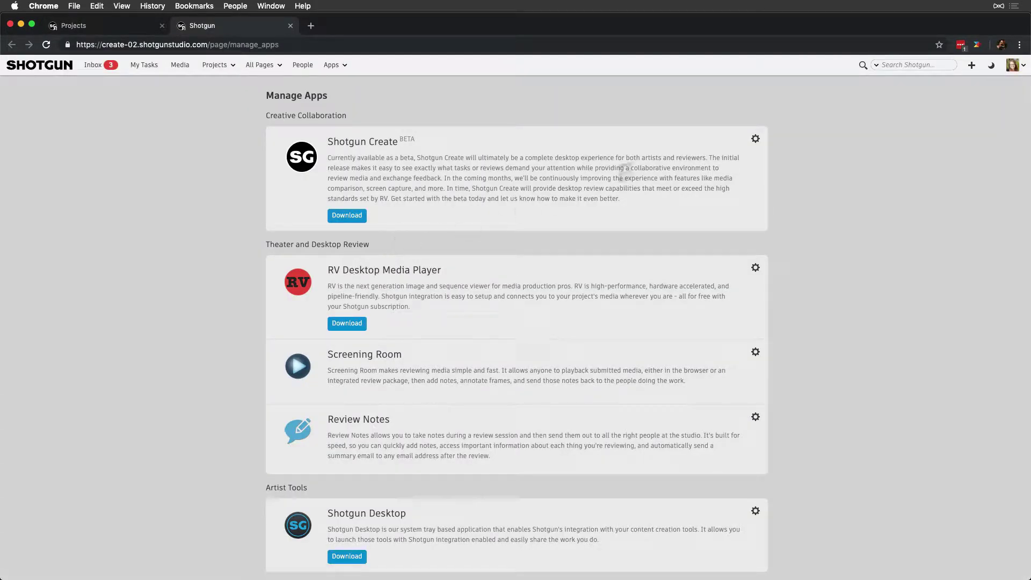
{"action": "left_click", "coordinate": [755, 140]}
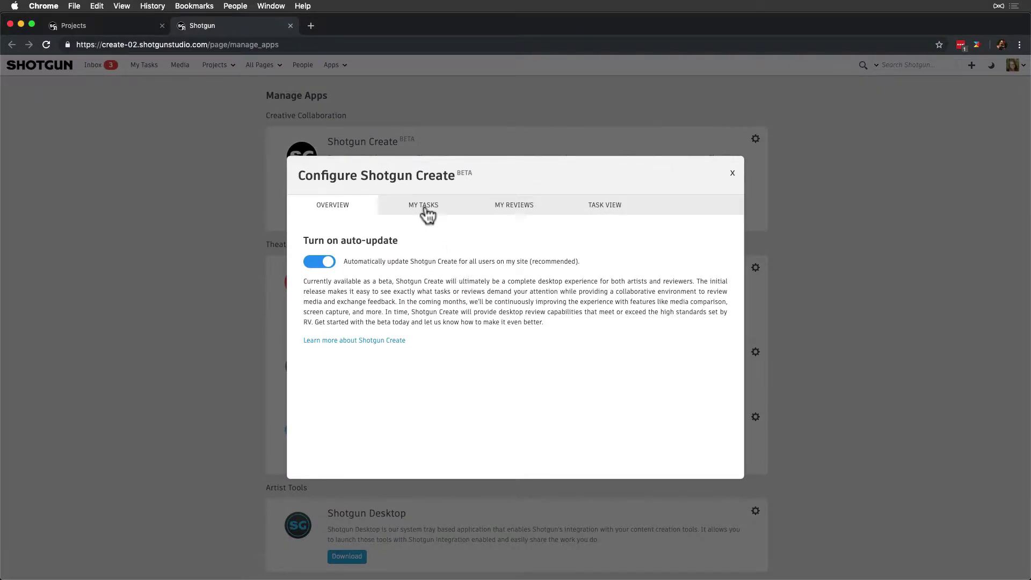
- Under My Tasks, move the CBB status into the Done group in Organize statuses
{"action": "left_click", "coordinate": [434, 219]}
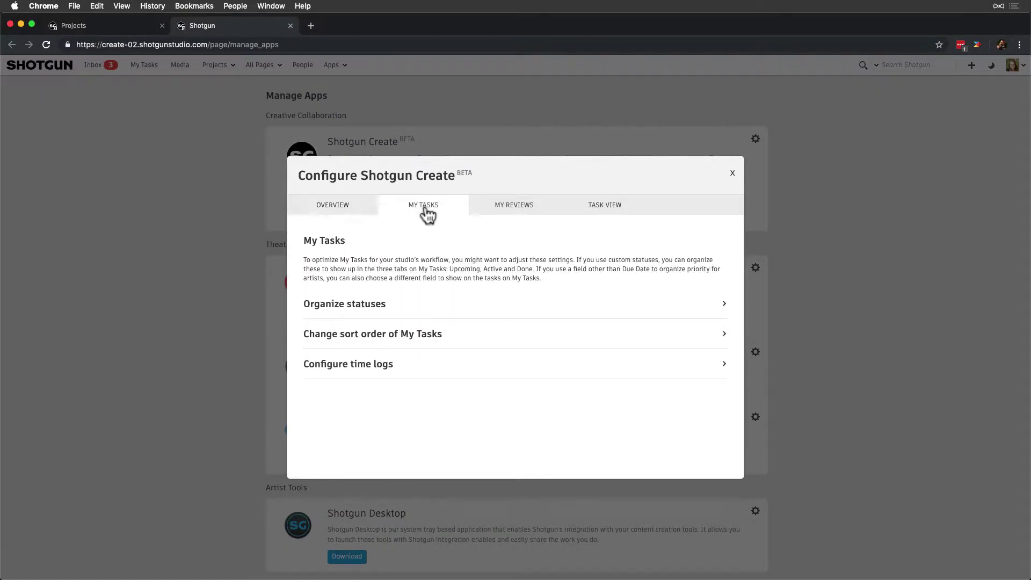
{"action": "left_click", "coordinate": [427, 305]}
{"action": "scroll", "coordinate": [418, 317], "scroll_direction": "down", "scroll_amount": 5}
{"action": "scroll", "coordinate": [417, 310], "scroll_direction": "down", "scroll_amount": 3}
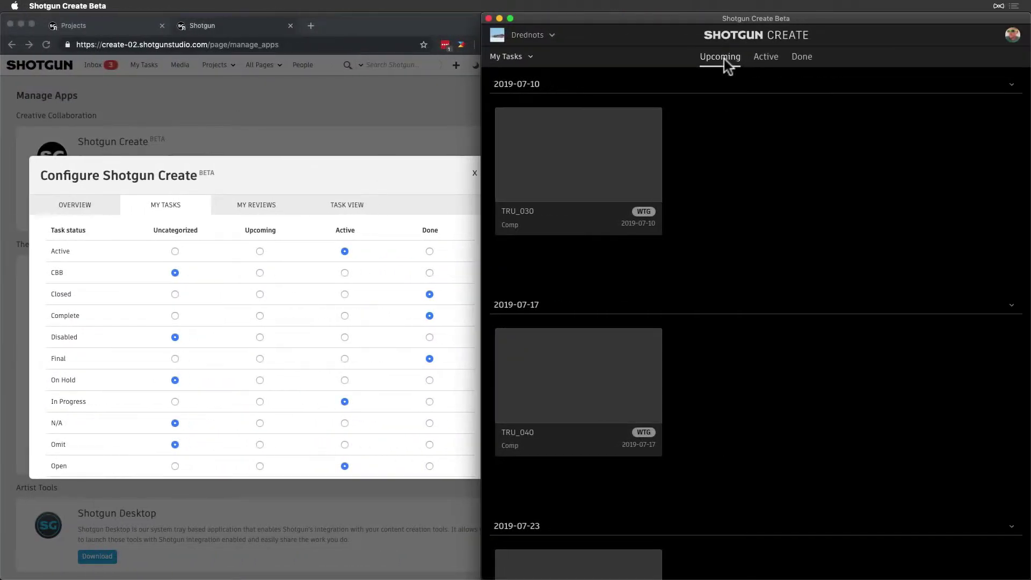
{"action": "left_click", "coordinate": [761, 57]}
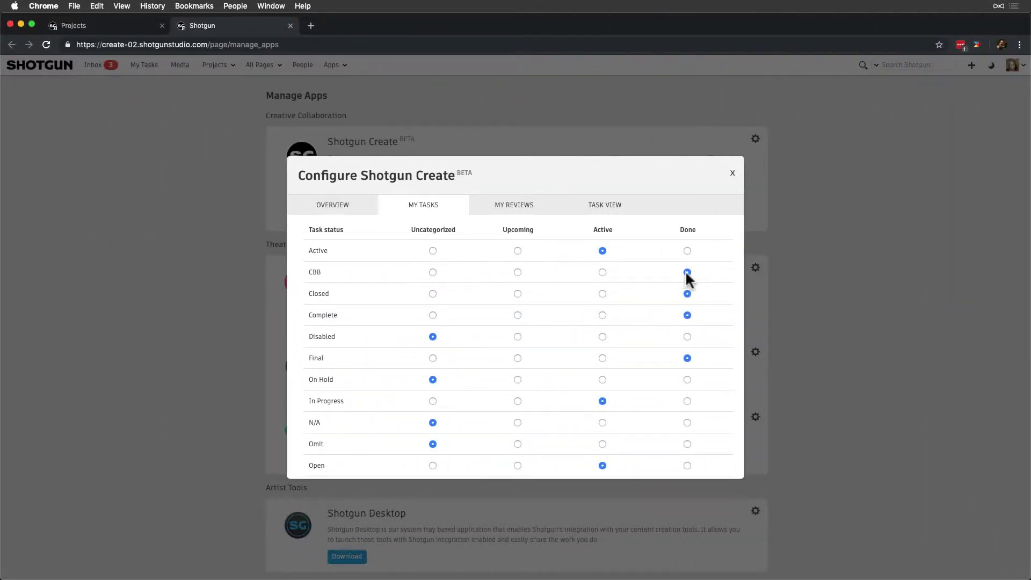
{"action": "scroll", "coordinate": [579, 429], "scroll_direction": "down", "scroll_amount": 3}
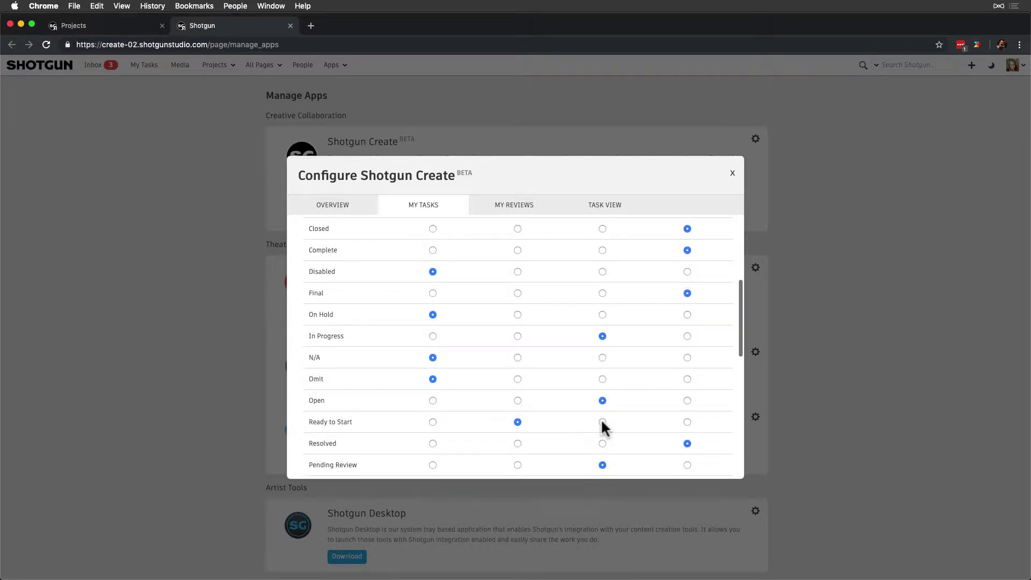
{"action": "scroll", "coordinate": [601, 424], "scroll_direction": "up", "scroll_amount": 10}
{"action": "left_click", "coordinate": [697, 302]}
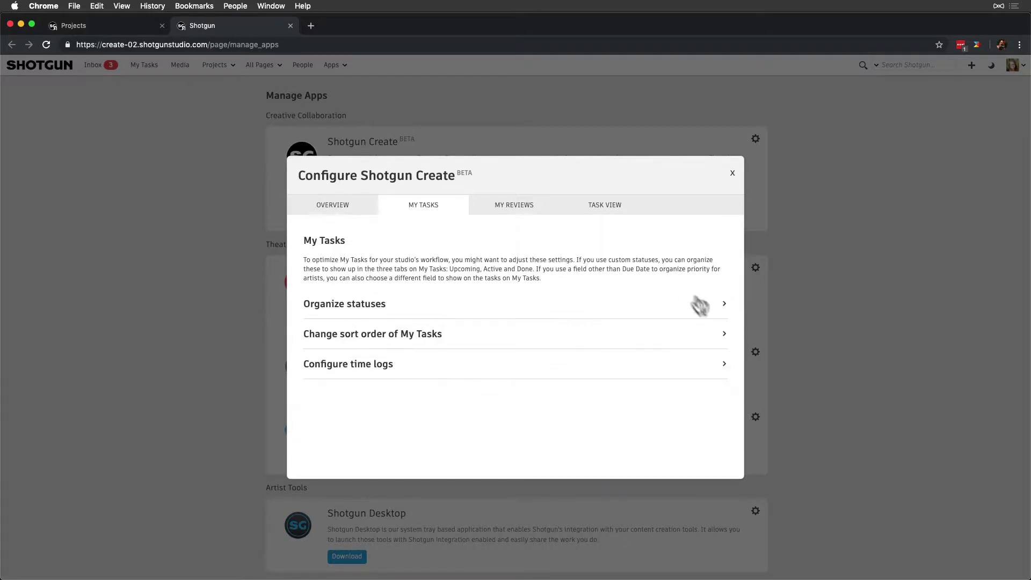
- Change the My Tasks sort order from Due Date to Start Date
{"action": "left_click", "coordinate": [679, 338]}
{"action": "scroll", "coordinate": [679, 340], "scroll_direction": "down", "scroll_amount": 4}
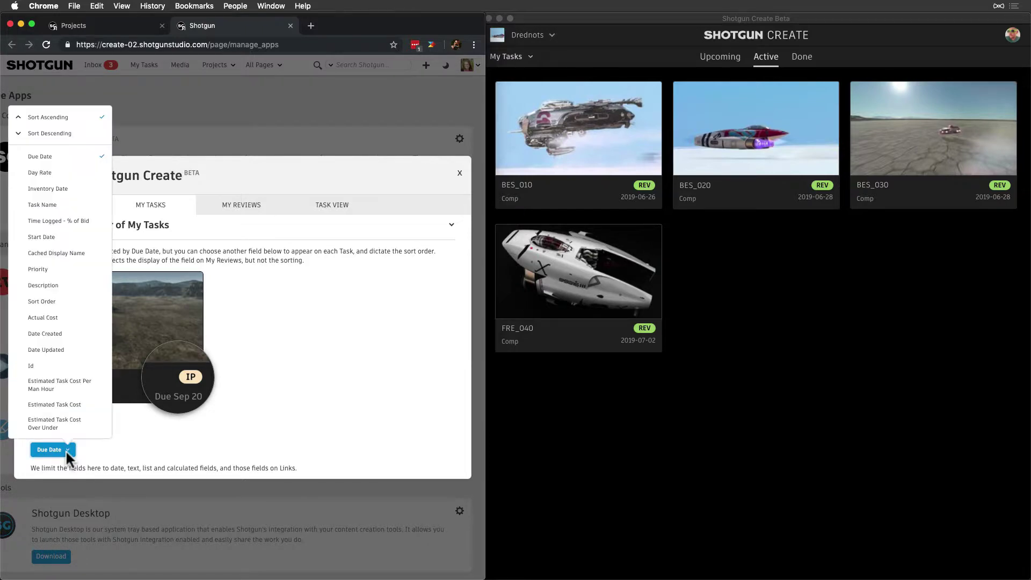
{"action": "left_click", "coordinate": [70, 239]}
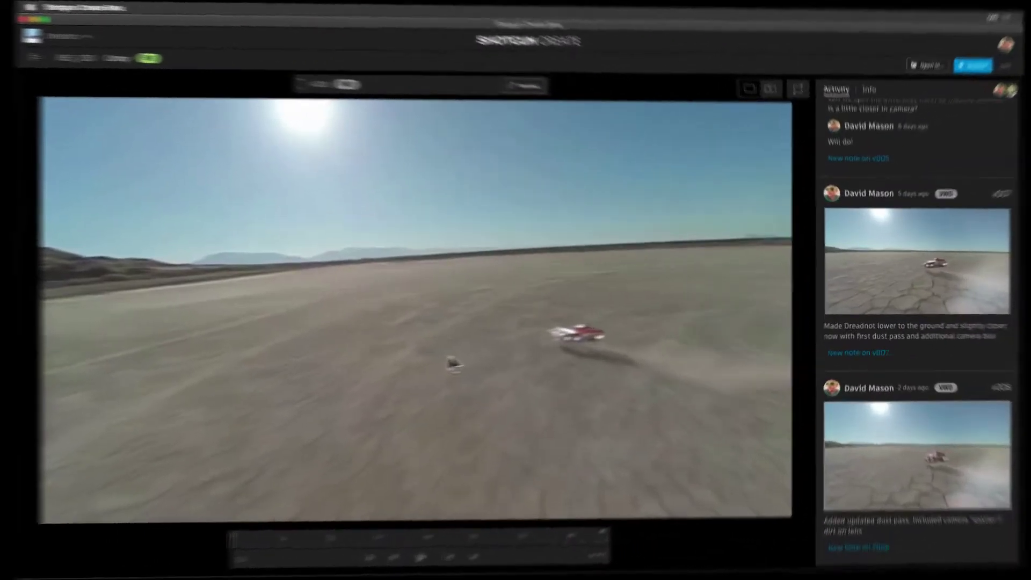
- Send the v009 movie for review as a new version with the note 'Version for final.'
{"action": "key", "text": "super+Tab"}
{"action": "left_click_drag", "start_coordinate": [434, 359], "coordinate": [530, 192]}
{"action": "left_click", "coordinate": [427, 80]}
{"action": "type", "text": "Version for final."}
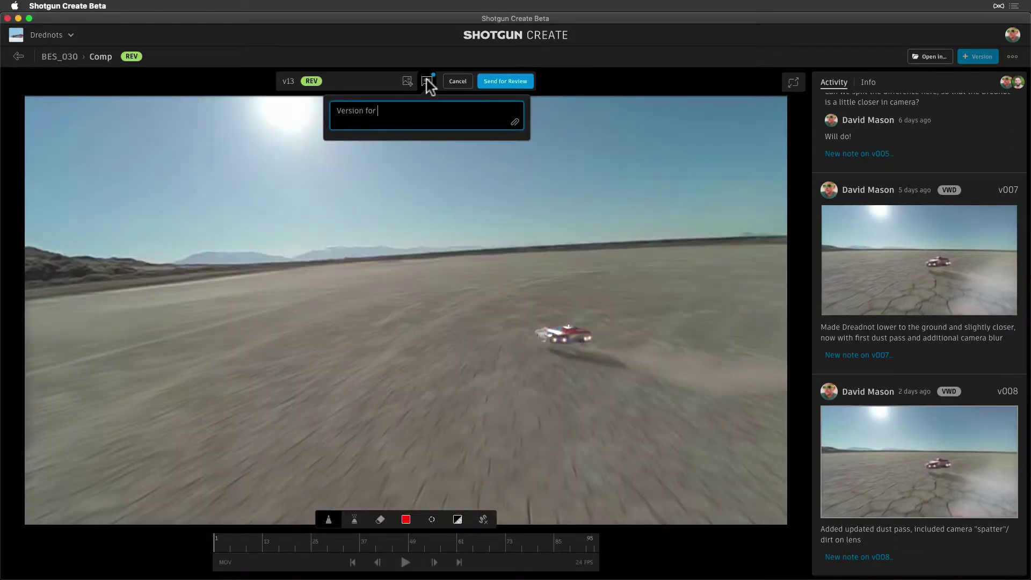
{"action": "left_click", "coordinate": [513, 81]}
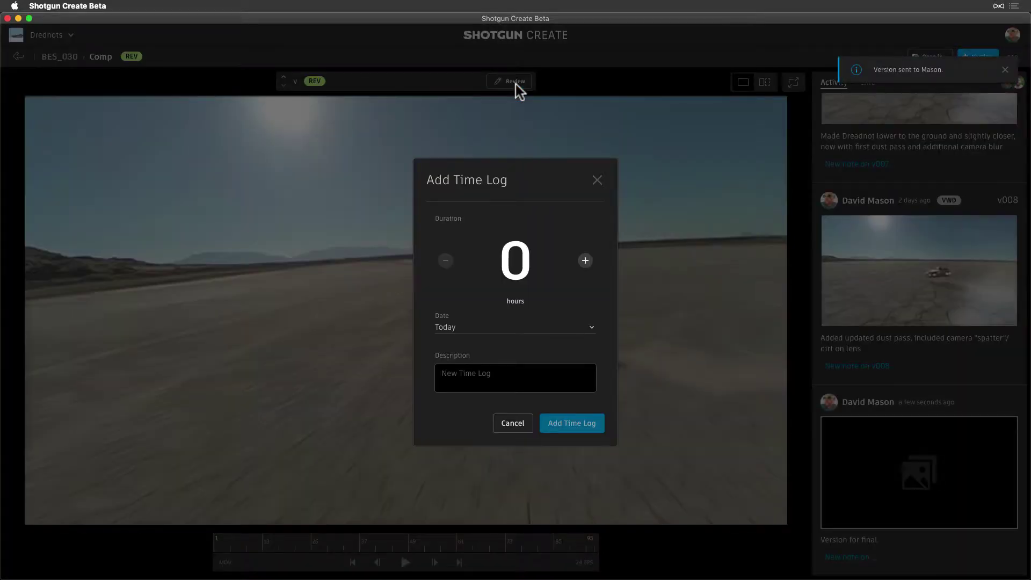
- Log 2 hours described as 'worked on comp for bes_030', then view the time log form fields
{"action": "left_click", "coordinate": [584, 261]}
{"action": "left_click", "coordinate": [584, 260]}
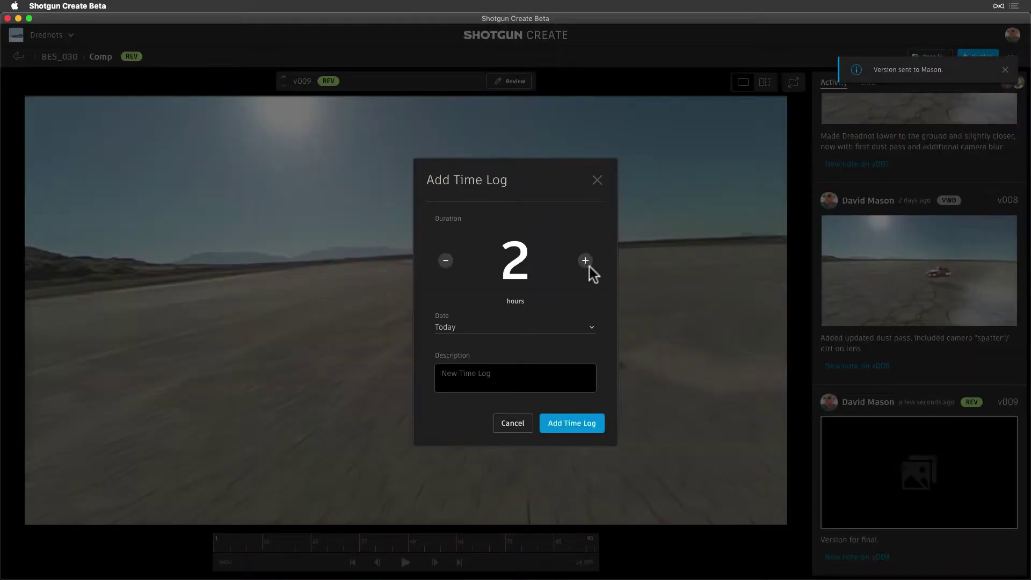
{"action": "left_click", "coordinate": [541, 375]}
{"action": "type", "text": "worked on comp for bes_030"}
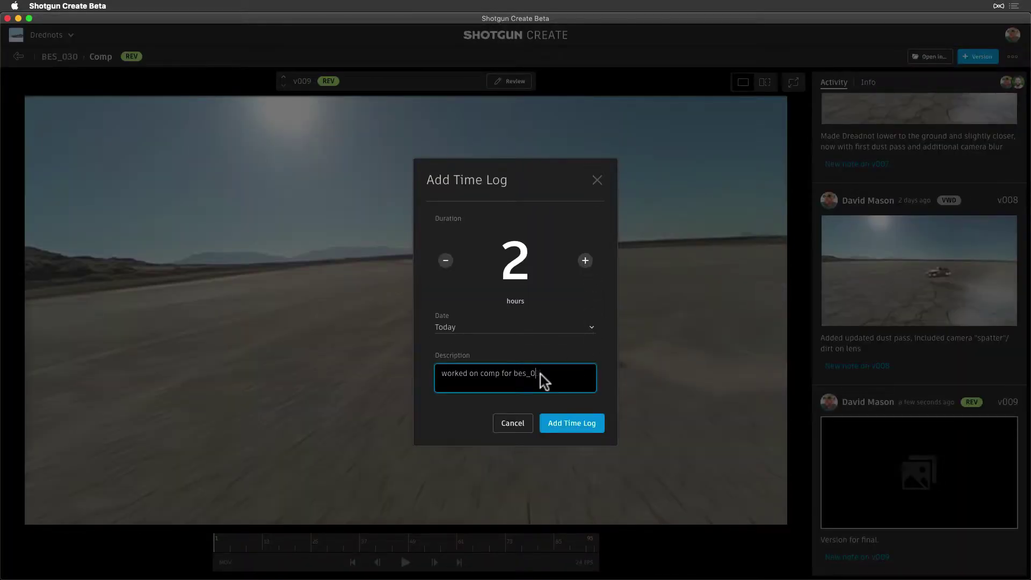
{"action": "left_click", "coordinate": [590, 423]}
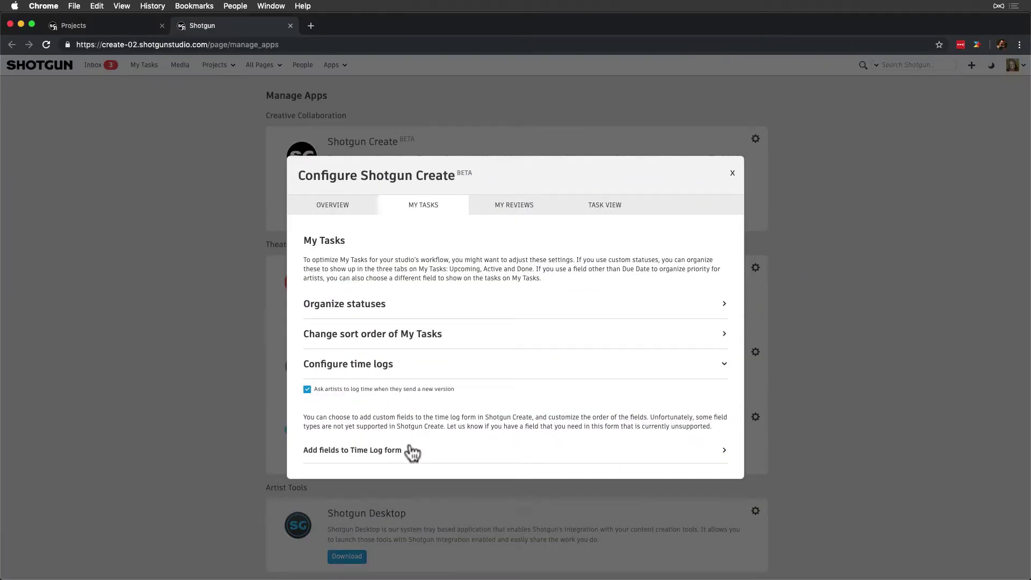
{"action": "left_click", "coordinate": [411, 460]}
{"action": "scroll", "coordinate": [410, 460], "scroll_direction": "down", "scroll_amount": 2}
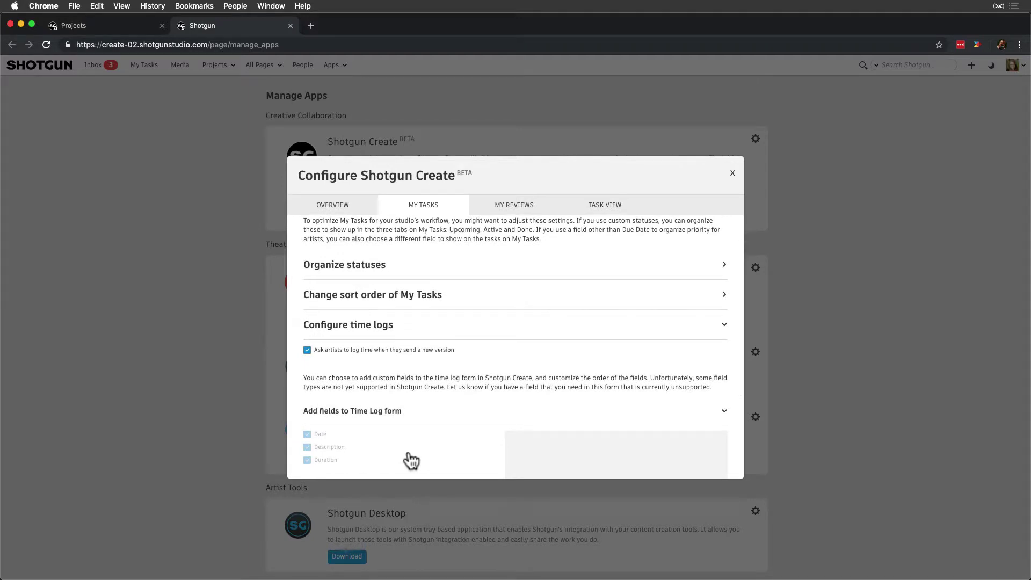
- In My Reviews, keep Pending Review for listed versions and Viewed for reviewed versions
{"action": "left_click", "coordinate": [534, 215]}
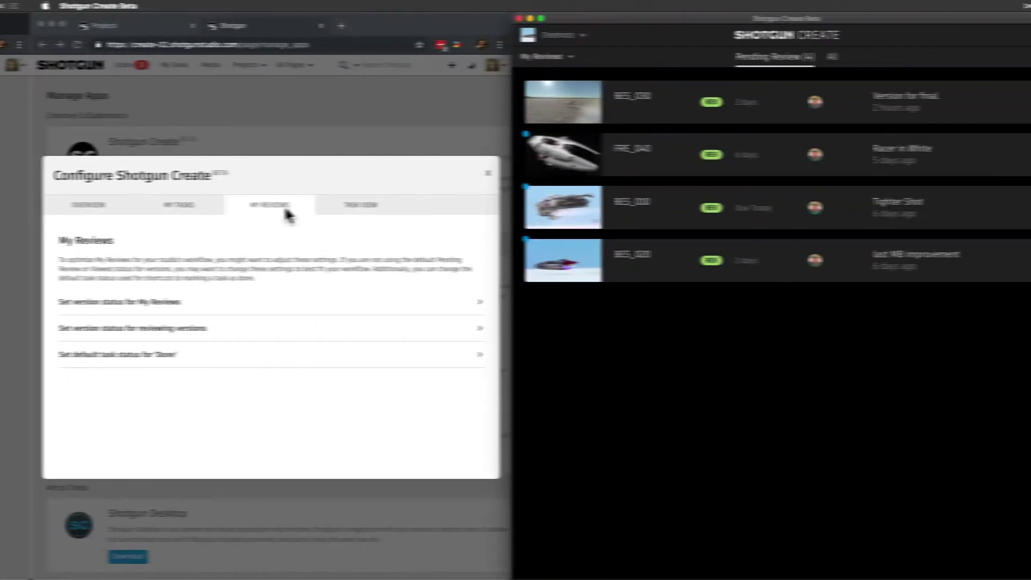
{"action": "left_click", "coordinate": [179, 310]}
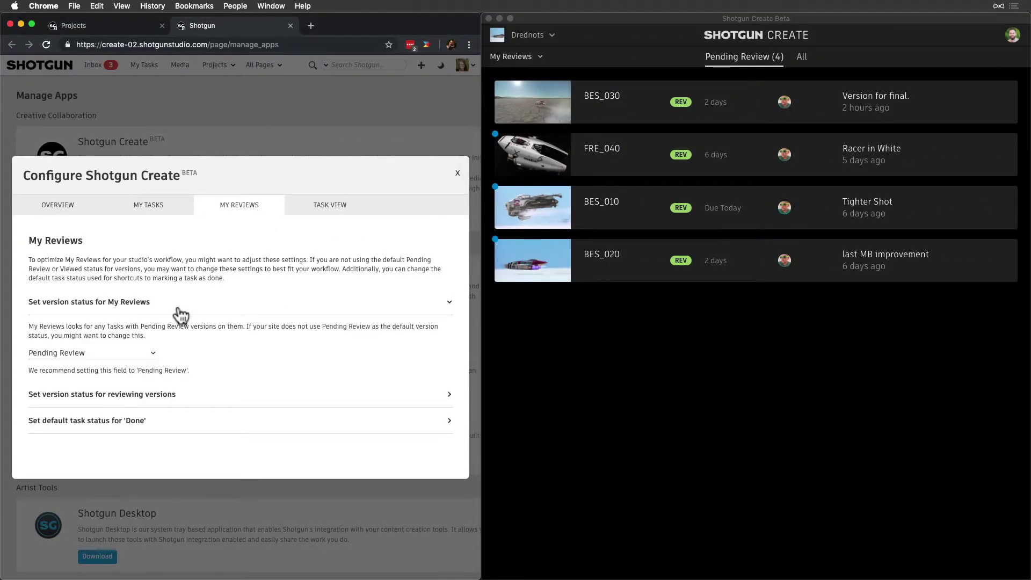
{"action": "left_click", "coordinate": [146, 354]}
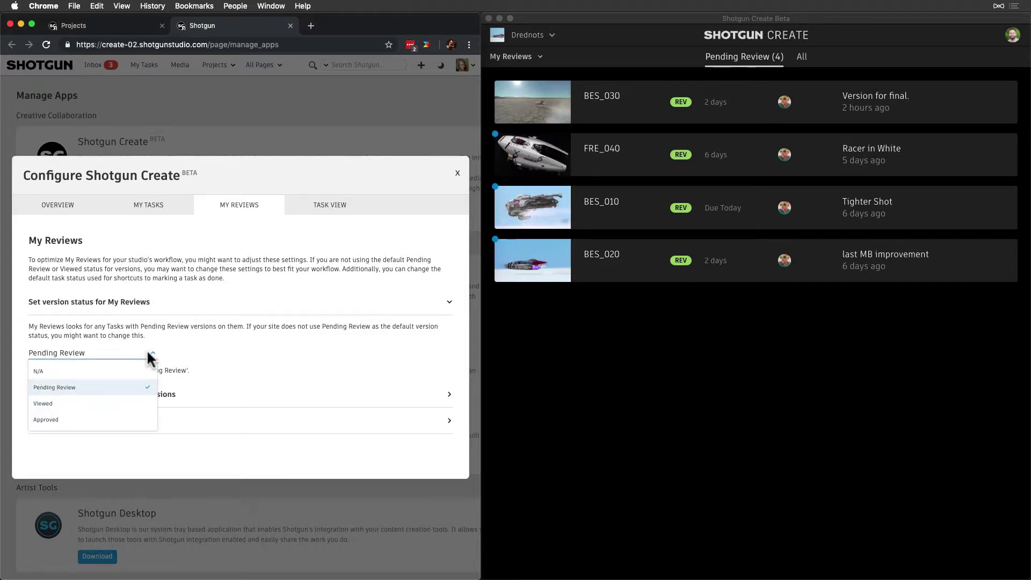
{"action": "left_click", "coordinate": [117, 387]}
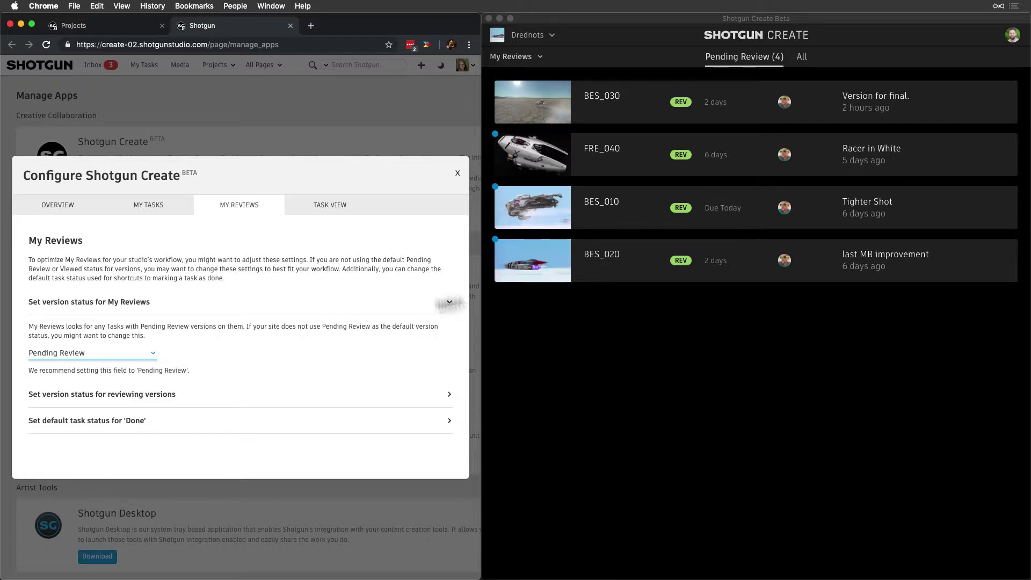
{"action": "left_click", "coordinate": [214, 404]}
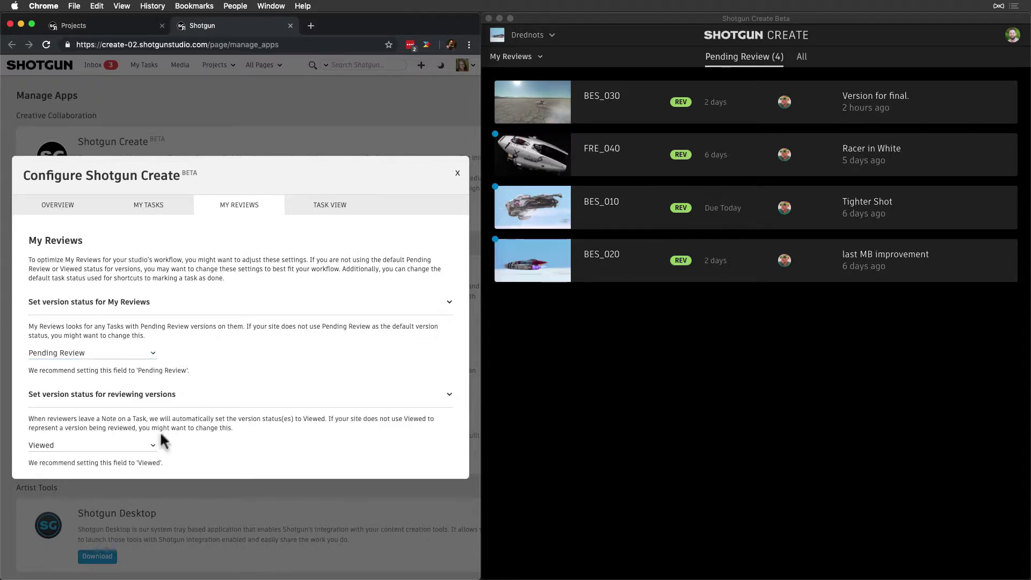
{"action": "left_click", "coordinate": [151, 444]}
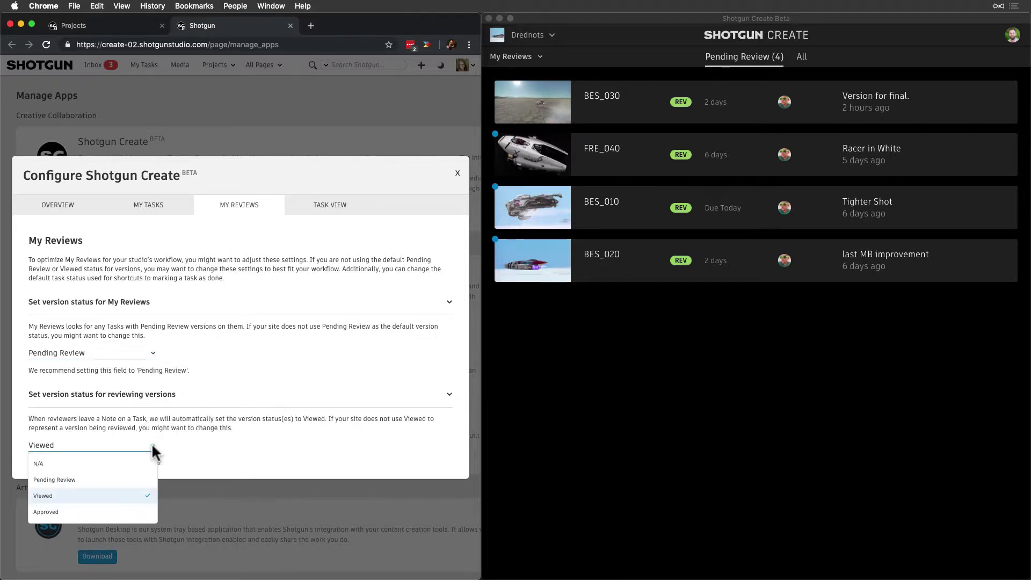
{"action": "left_click", "coordinate": [125, 493]}
- Test by opening BES_030 v009, starting then cancelling a review note, and returning to Pending Review
{"action": "left_click", "coordinate": [698, 121]}
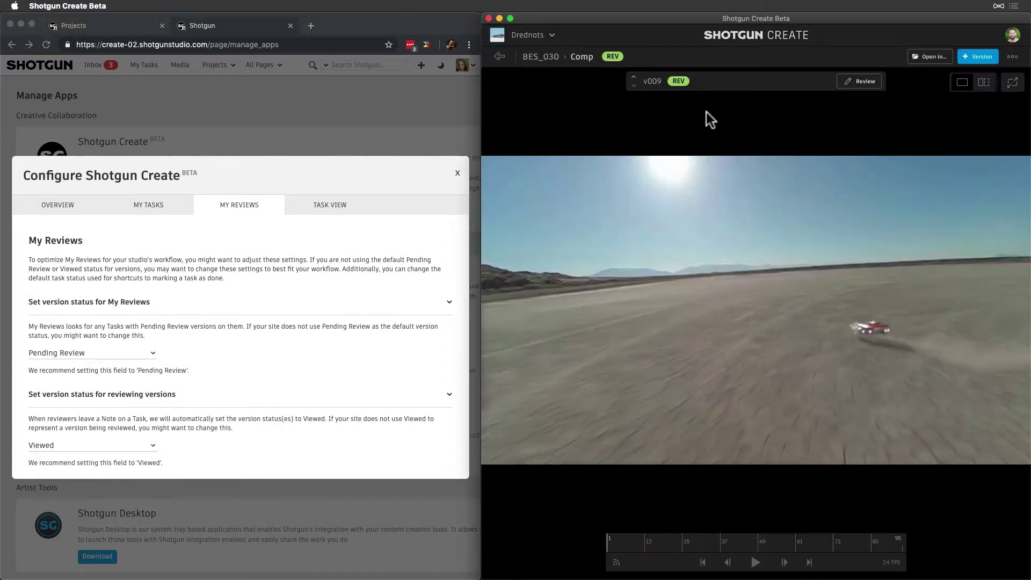
{"action": "left_click", "coordinate": [859, 82]}
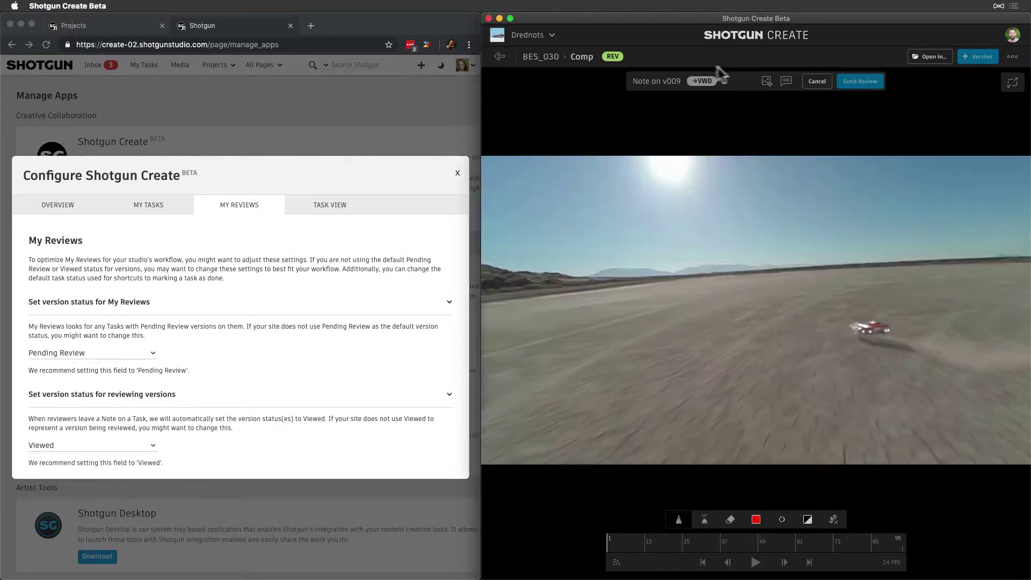
{"action": "left_click", "coordinate": [817, 81]}
{"action": "left_click", "coordinate": [501, 57]}
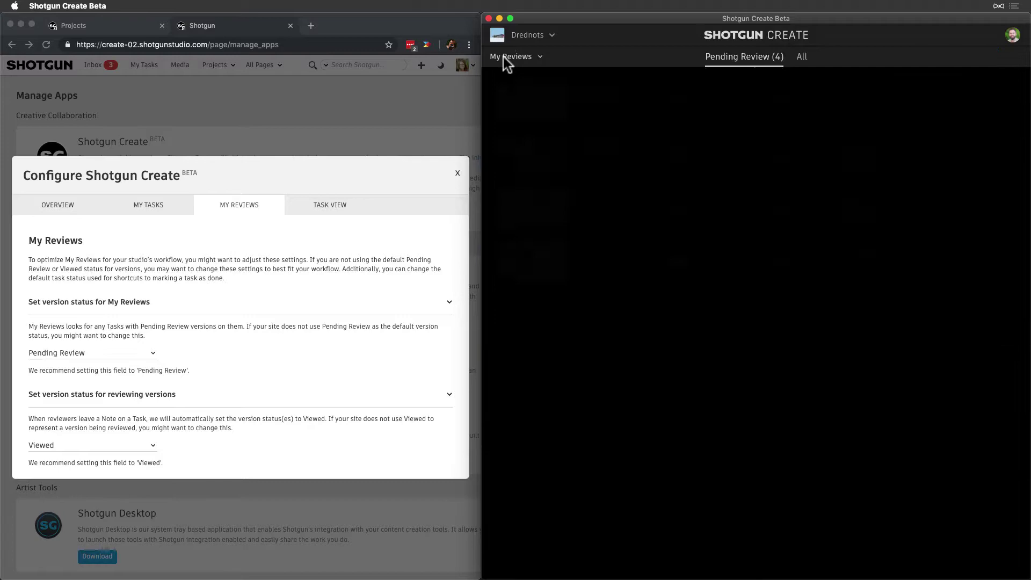
- Keep Final as the default Done task status, then check BES_030's quick status choices
{"action": "scroll", "coordinate": [218, 362], "scroll_direction": "down", "scroll_amount": 2}
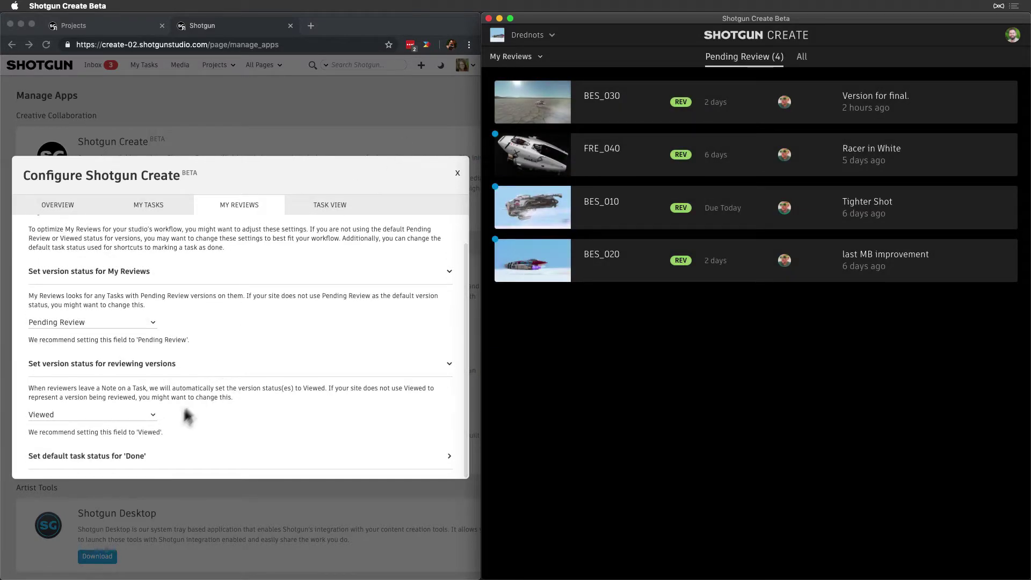
{"action": "left_click", "coordinate": [151, 467]}
{"action": "scroll", "coordinate": [152, 468], "scroll_direction": "down", "scroll_amount": 4}
{"action": "left_click", "coordinate": [152, 441]}
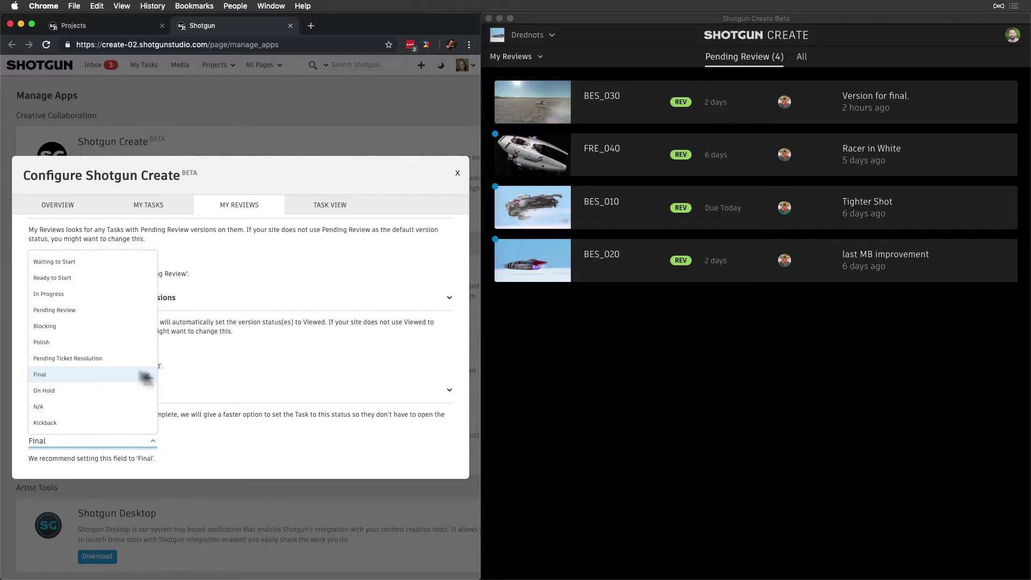
{"action": "left_click", "coordinate": [183, 419]}
{"action": "left_click", "coordinate": [631, 118]}
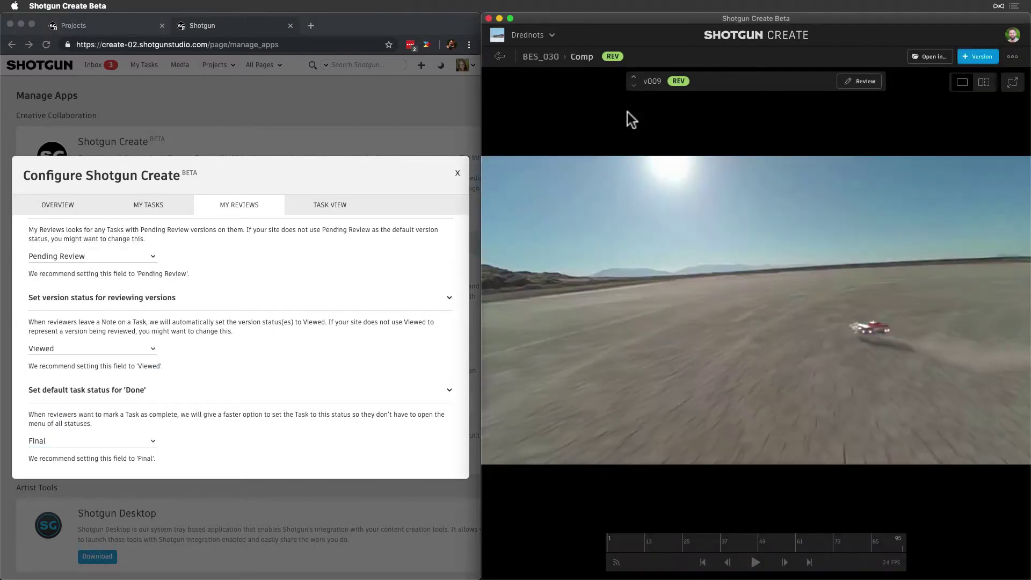
{"action": "left_click", "coordinate": [612, 56]}
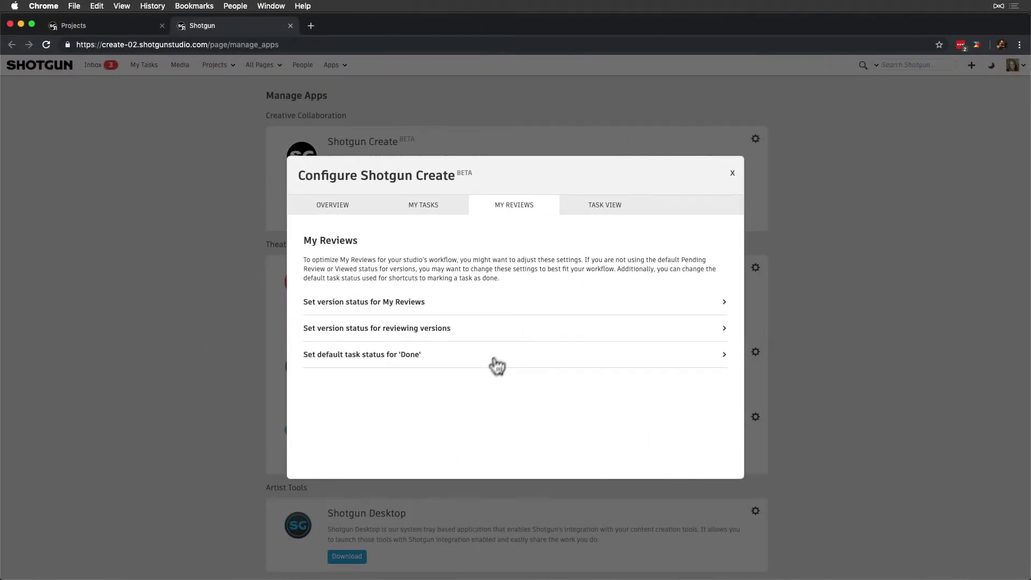
- In Task View Shot fields, hide Date Created and show Cut Duration, Cut In, Cut Order, Cut Out
{"action": "left_click", "coordinate": [606, 214]}
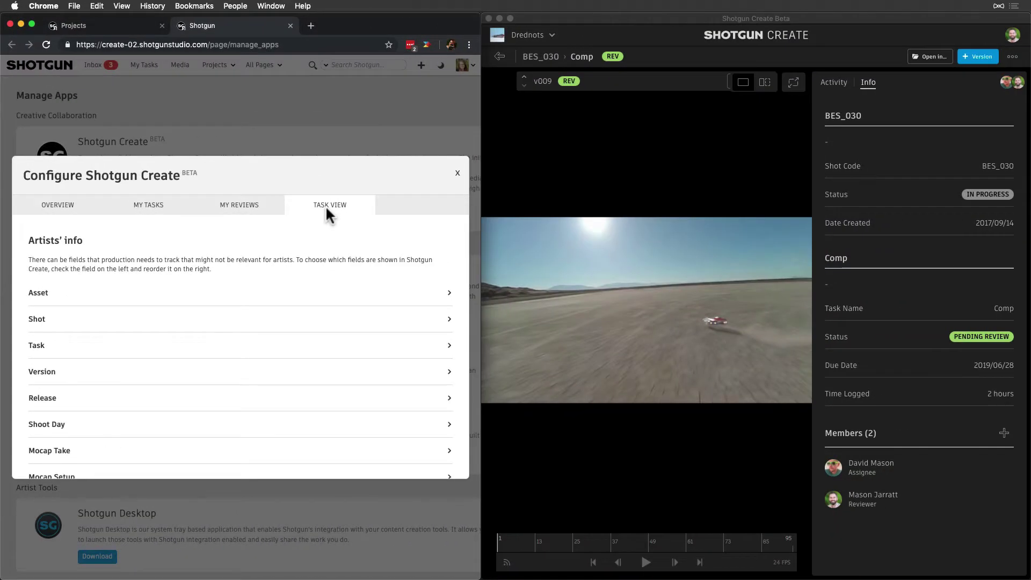
{"action": "left_click", "coordinate": [349, 329]}
{"action": "scroll", "coordinate": [134, 421], "scroll_direction": "down", "scroll_amount": 3}
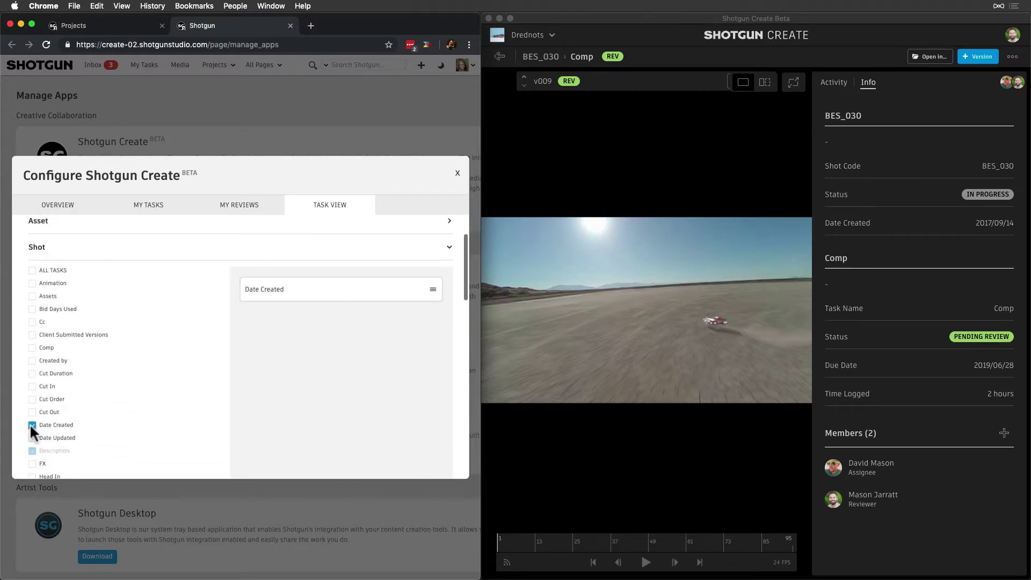
{"action": "left_click", "coordinate": [32, 425]}
{"action": "left_click", "coordinate": [32, 373]}
{"action": "left_click", "coordinate": [33, 386]}
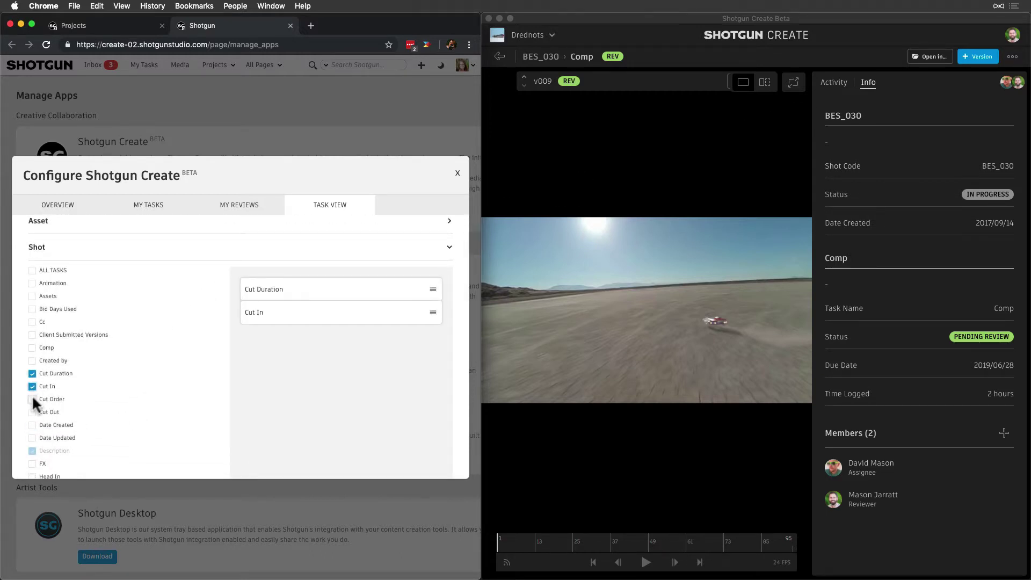
{"action": "left_click", "coordinate": [32, 399]}
{"action": "left_click", "coordinate": [32, 411]}
{"action": "left_click_drag", "start_coordinate": [433, 290], "coordinate": [432, 293]}
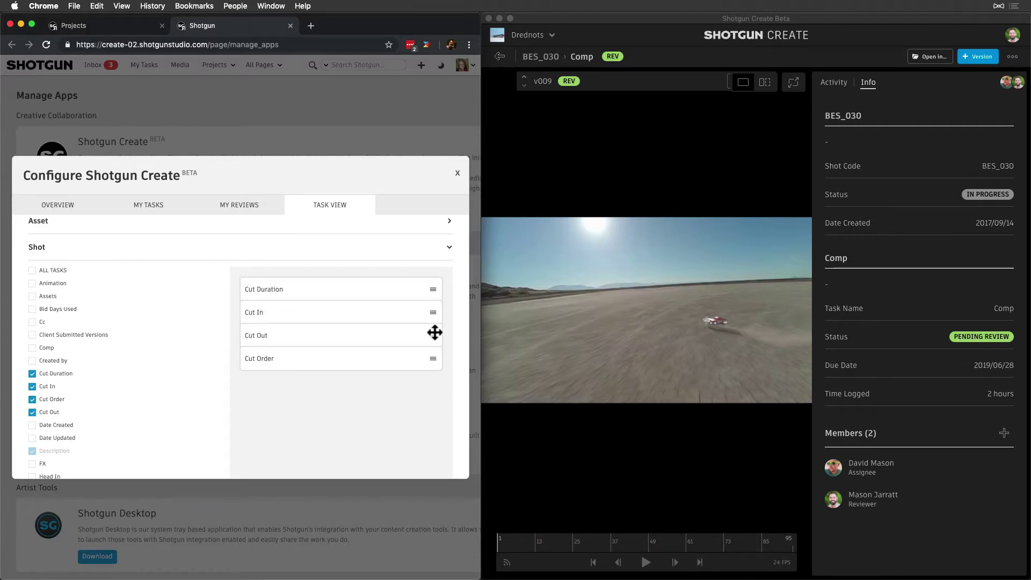
{"action": "scroll", "coordinate": [147, 375], "scroll_direction": "down", "scroll_amount": 5}
{"action": "scroll", "coordinate": [147, 375], "scroll_direction": "down", "scroll_amount": 10}
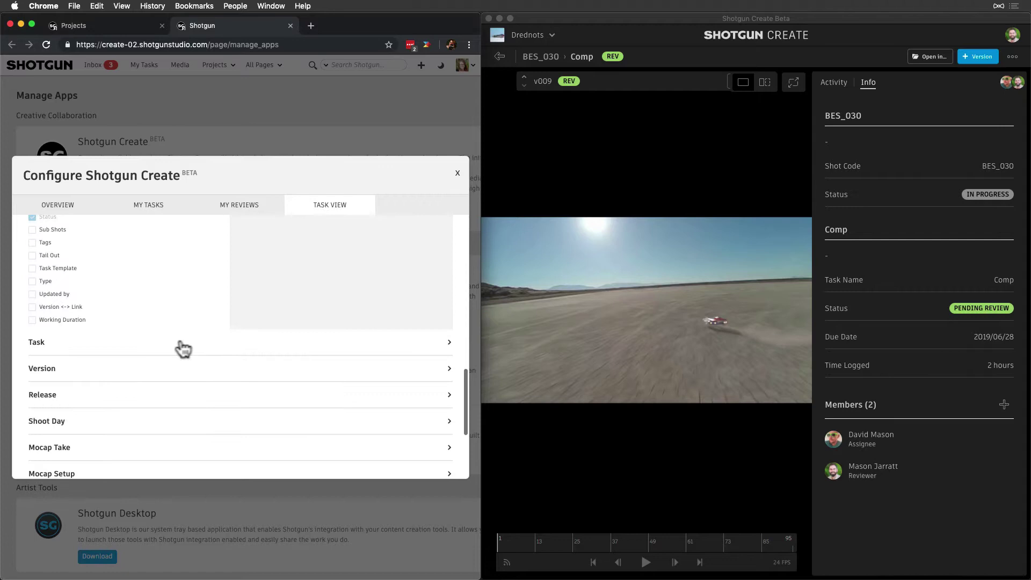
- Show the Task Start Date field and reload the info panel to see the new fields
{"action": "left_click", "coordinate": [178, 345]}
{"action": "scroll", "coordinate": [161, 398], "scroll_direction": "down", "scroll_amount": 2}
{"action": "scroll", "coordinate": [122, 427], "scroll_direction": "down", "scroll_amount": 10}
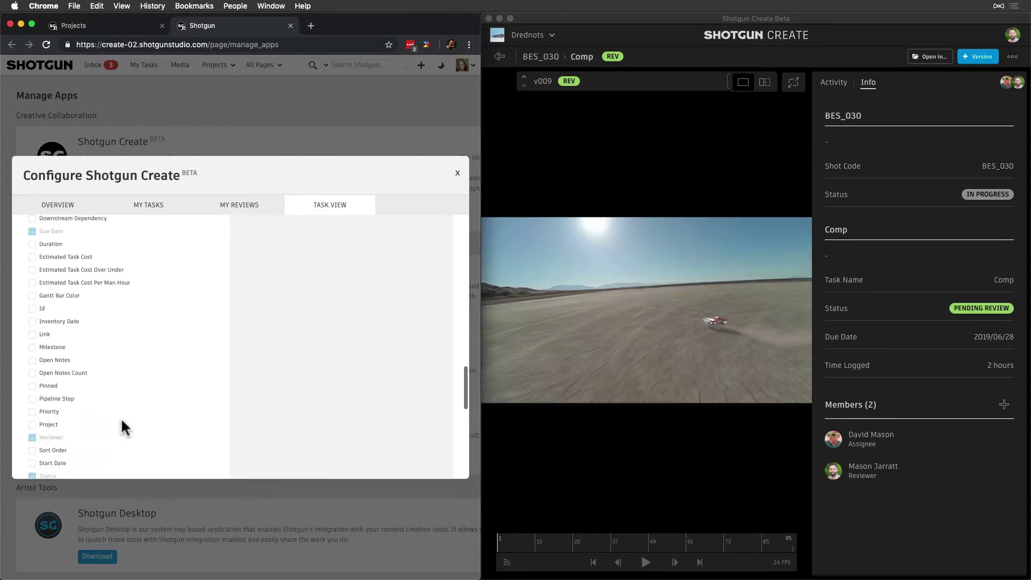
{"action": "left_click", "coordinate": [32, 405]}
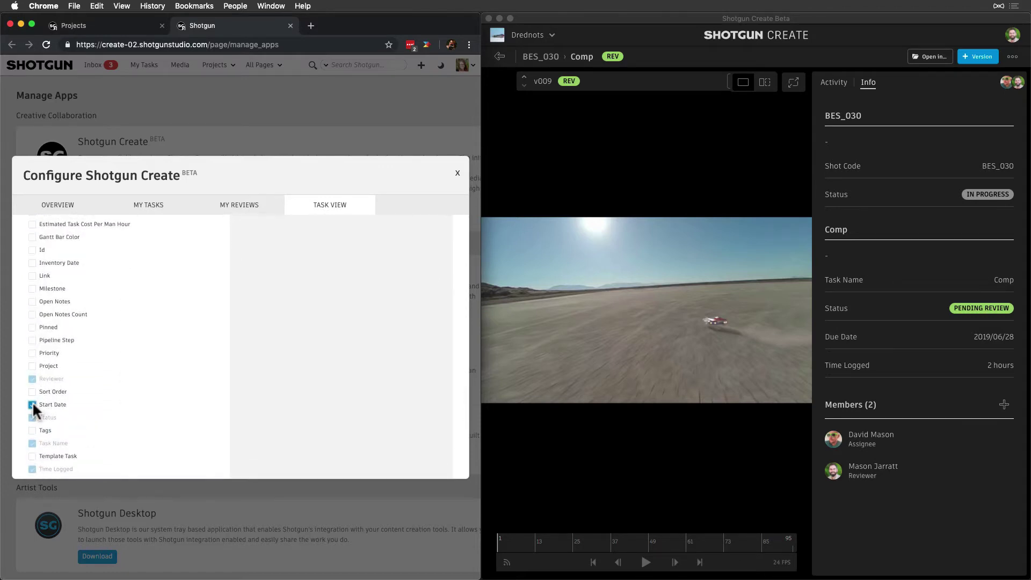
{"action": "left_click", "coordinate": [868, 85]}
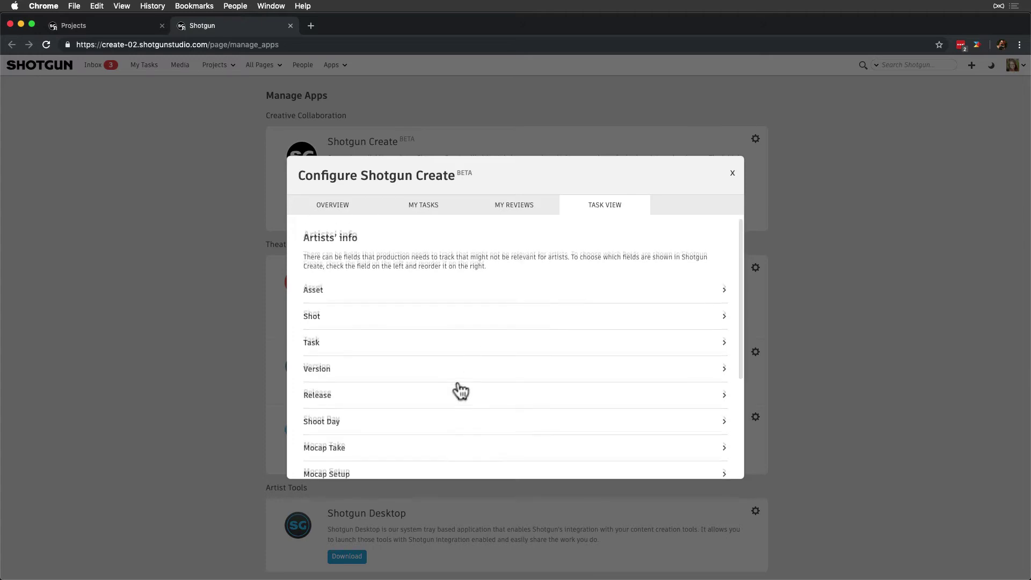
{"action": "scroll", "coordinate": [460, 391], "scroll_direction": "down", "scroll_amount": 5}
{"action": "scroll", "coordinate": [457, 390], "scroll_direction": "down", "scroll_amount": 1}
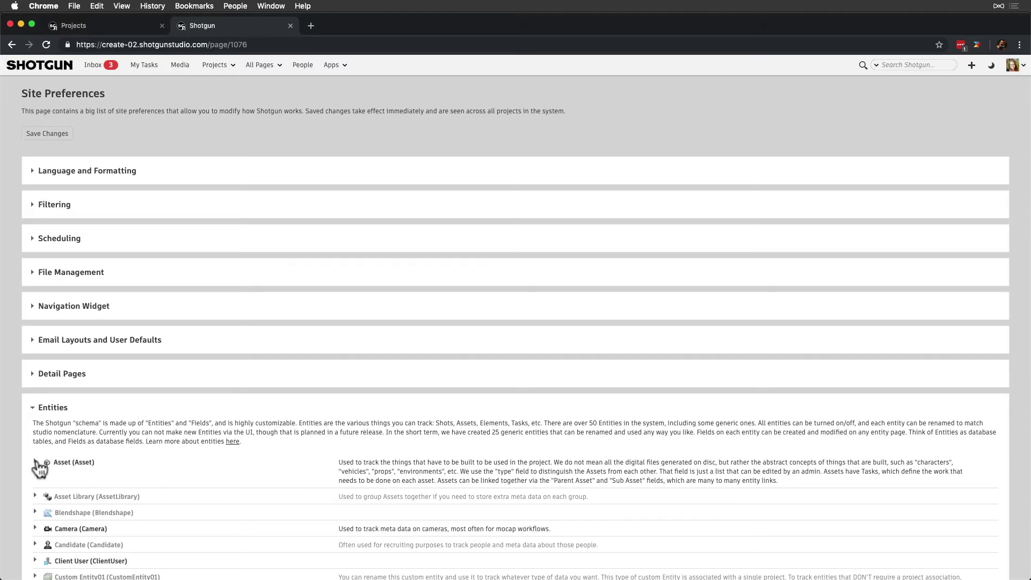
- Expand the Asset (Asset) entity in Site Preferences > Entities to view its settings
{"action": "left_click", "coordinate": [35, 463]}
{"action": "scroll", "coordinate": [134, 491], "scroll_direction": "down", "scroll_amount": 5}
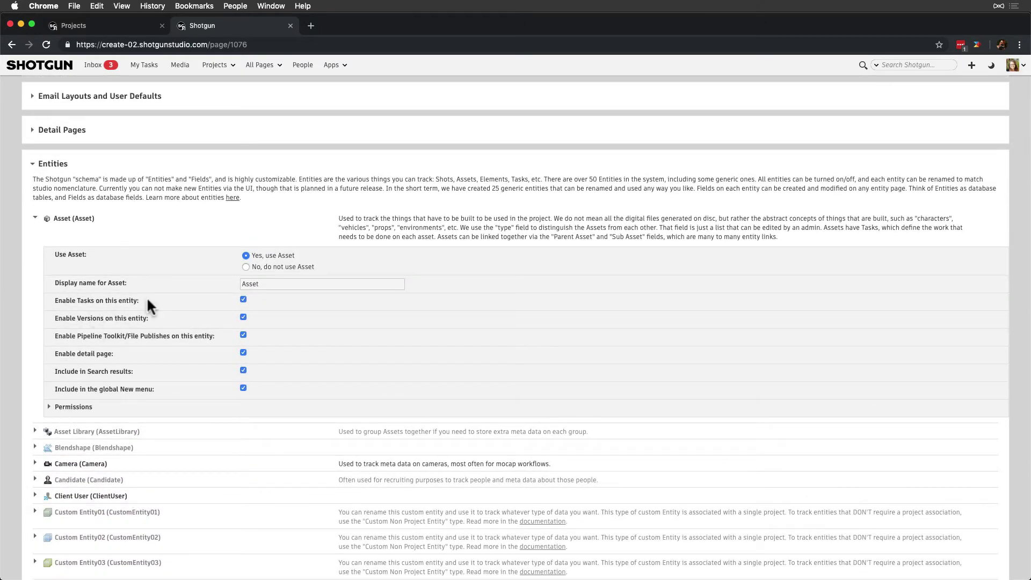